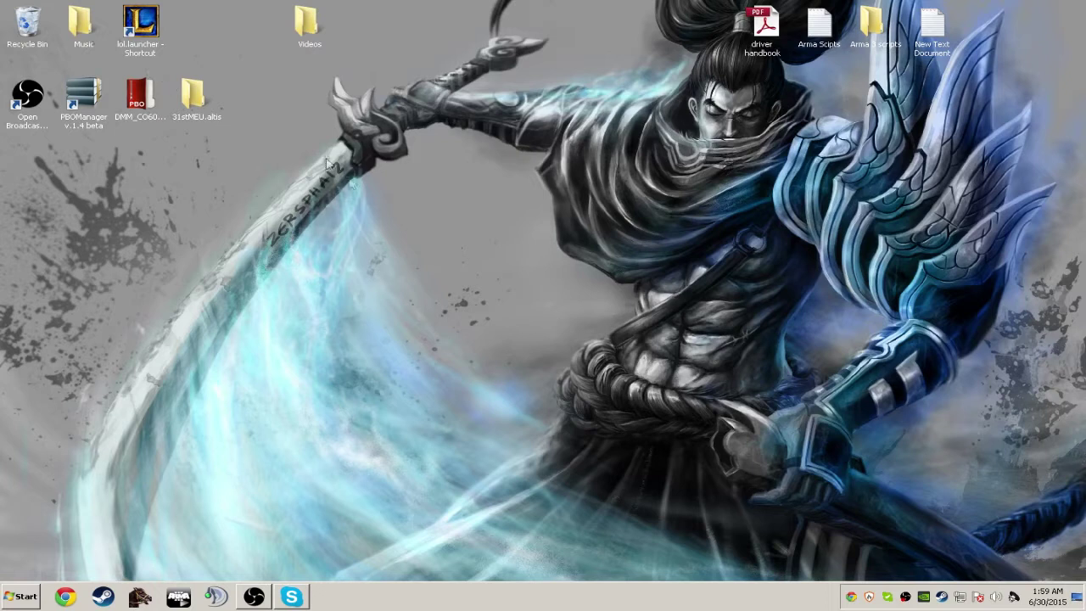
# Open the Realtek microphone's properties from the Recording devices list
pyautogui.moveTo(326, 158); pyautogui.dragTo(763, 514)
pyautogui.moveTo(316, 128); pyautogui.dragTo(1013, 564)
pyautogui.moveTo(429, 247); pyautogui.dragTo(988, 515)
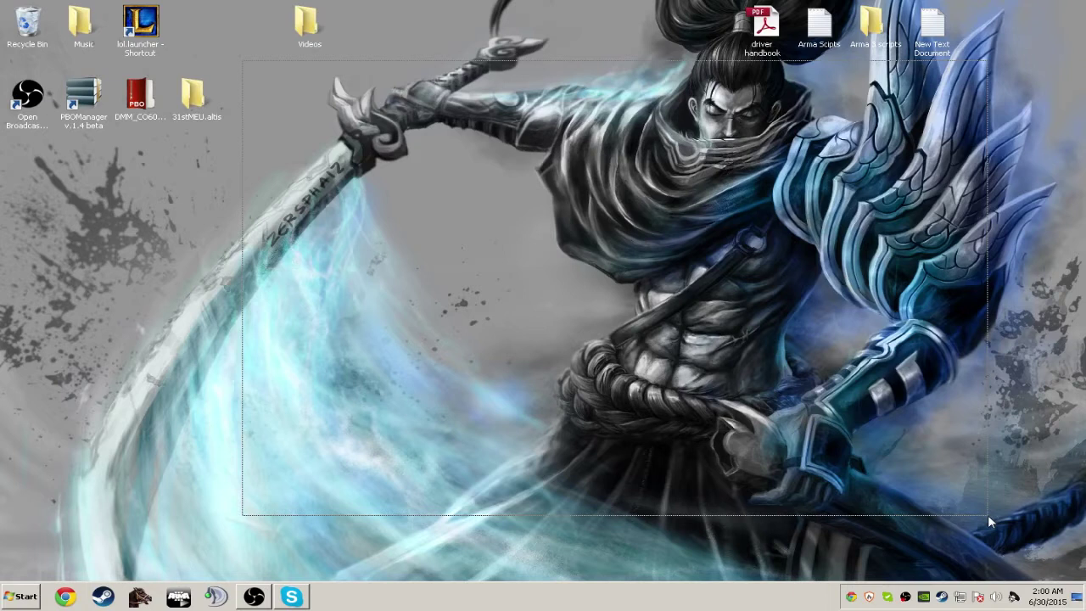
pyautogui.moveTo(988, 514); pyautogui.dragTo(988, 514)
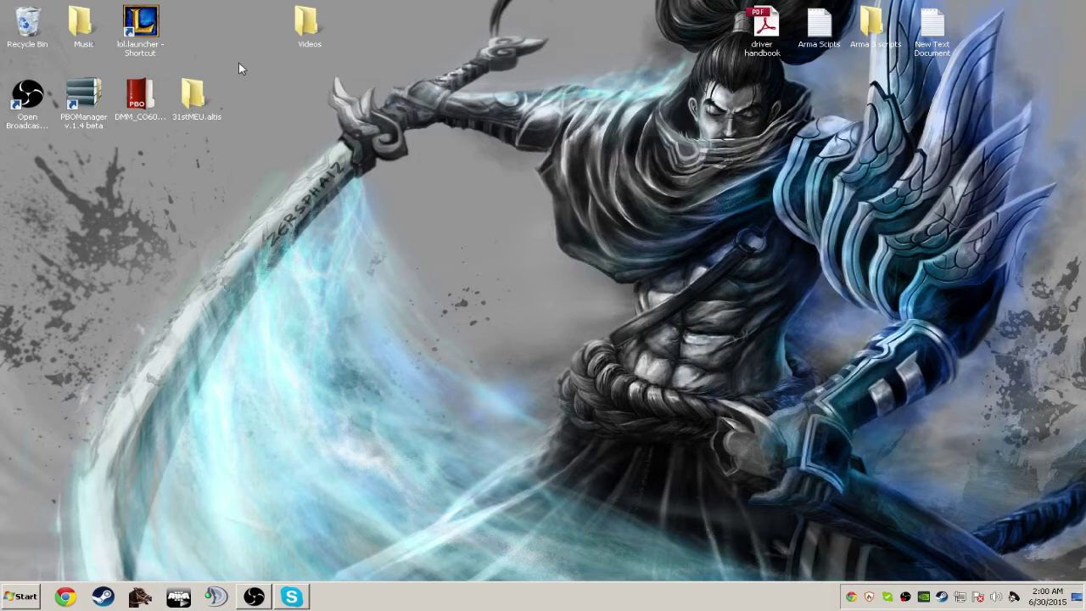
pyautogui.moveTo(238, 61); pyautogui.dragTo(987, 439)
pyautogui.rightClick(996, 597)
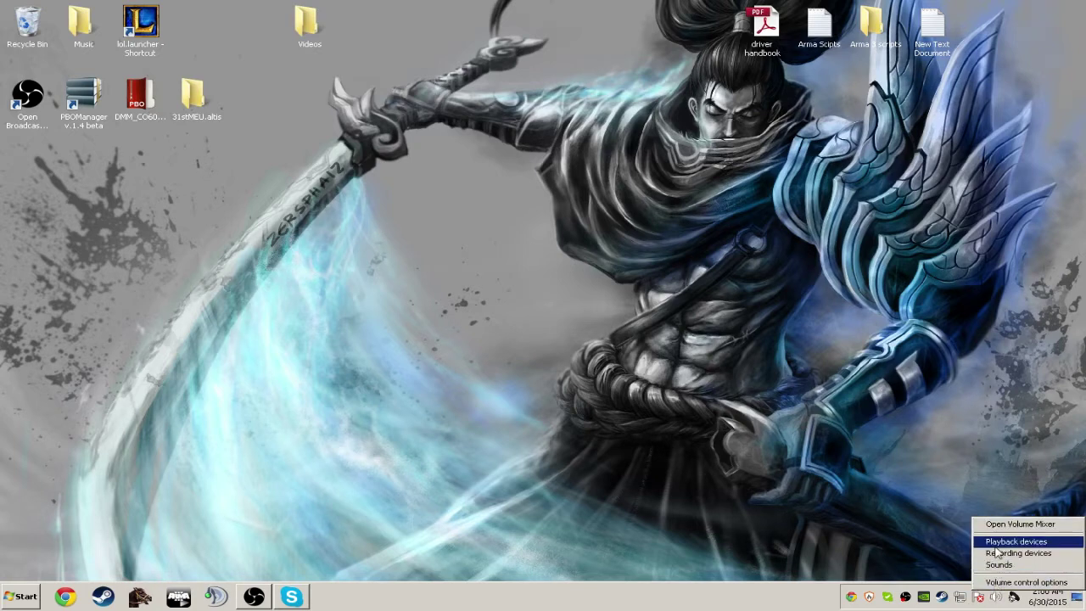
pyautogui.click(1002, 557)
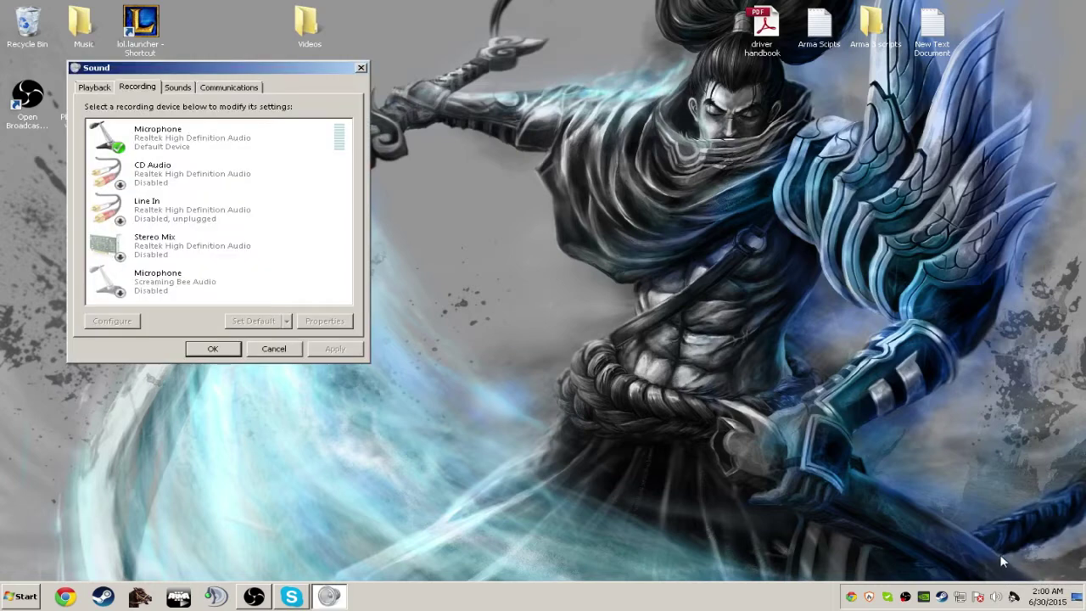
pyautogui.rightClick(148, 134)
pyautogui.click(182, 193)
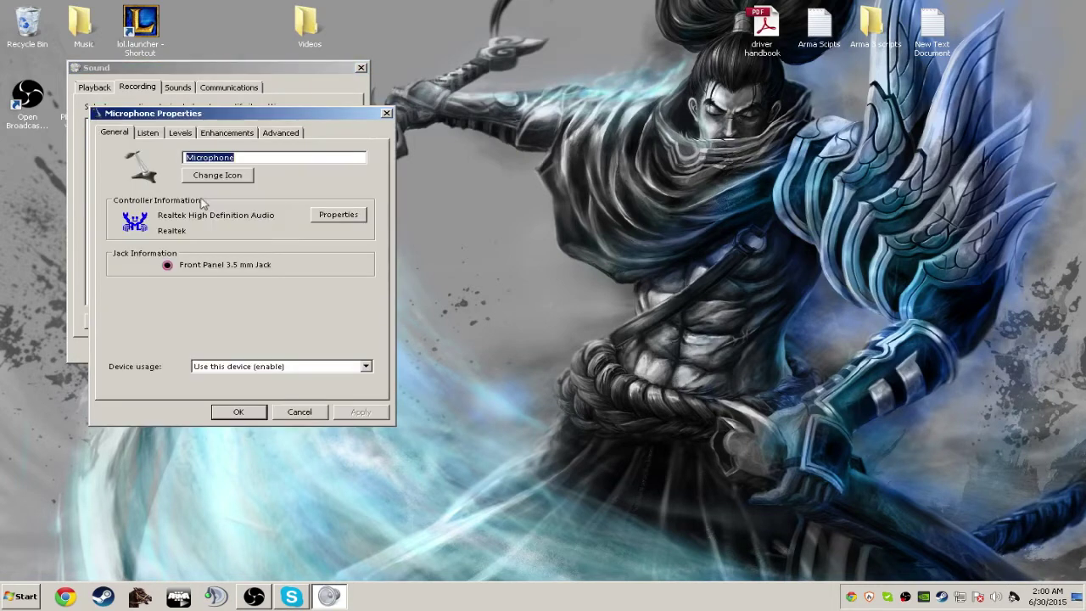
# Set Microphone Boost to +30.0 dB on the Levels page, save, and close the Sound window
pyautogui.click(185, 133)
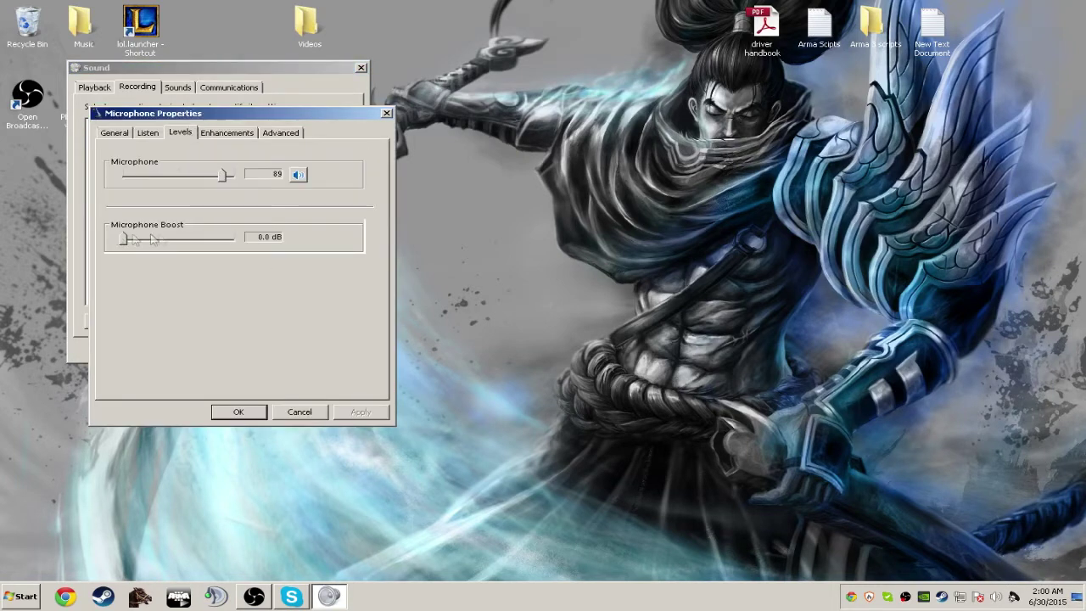
pyautogui.moveTo(123, 241)
pyautogui.mouseDown()
pyautogui.moveTo(240, 239)
pyautogui.moveTo(119, 242)
pyautogui.mouseUp()
pyautogui.moveTo(123, 241); pyautogui.dragTo(86, 237)
pyautogui.click(246, 413)
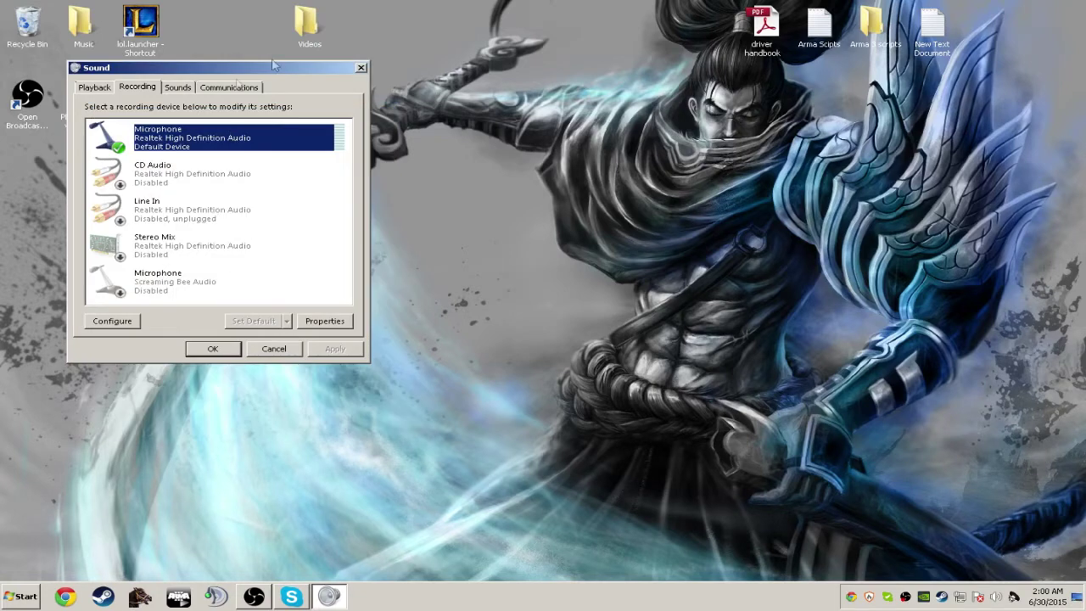
pyautogui.click(362, 67)
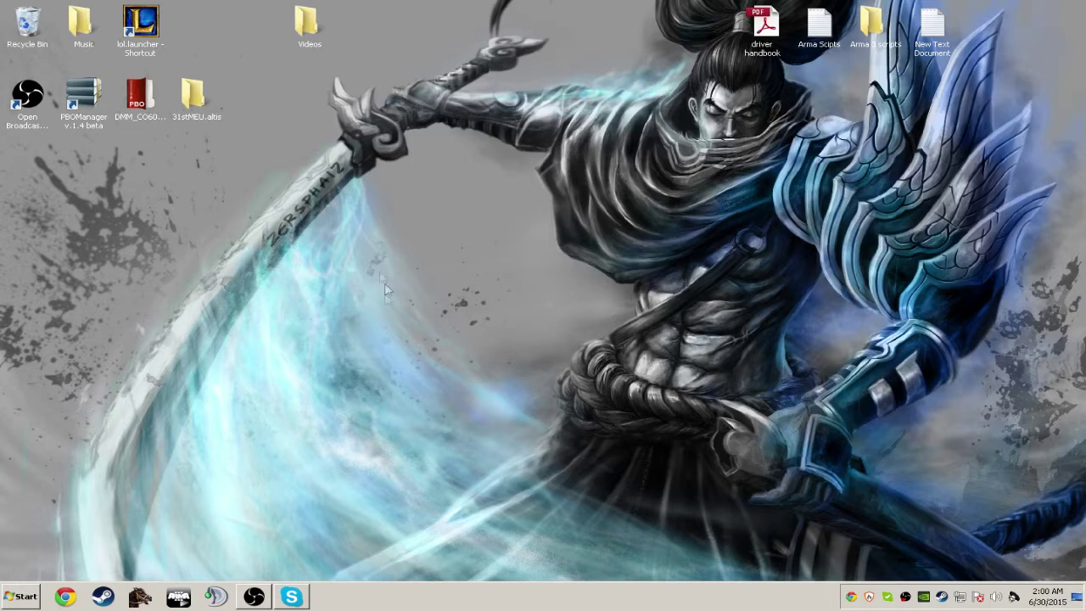
# Open Realtek HD Audio Manager from the Sound Manager tray menu
pyautogui.moveTo(348, 221); pyautogui.dragTo(651, 454)
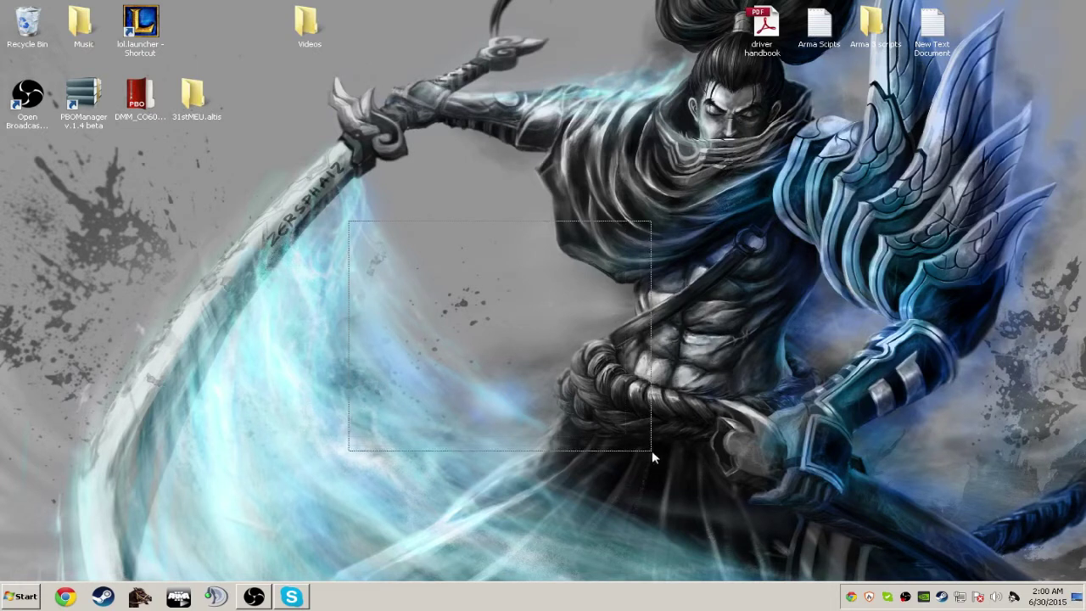
pyautogui.moveTo(652, 451); pyautogui.dragTo(652, 451)
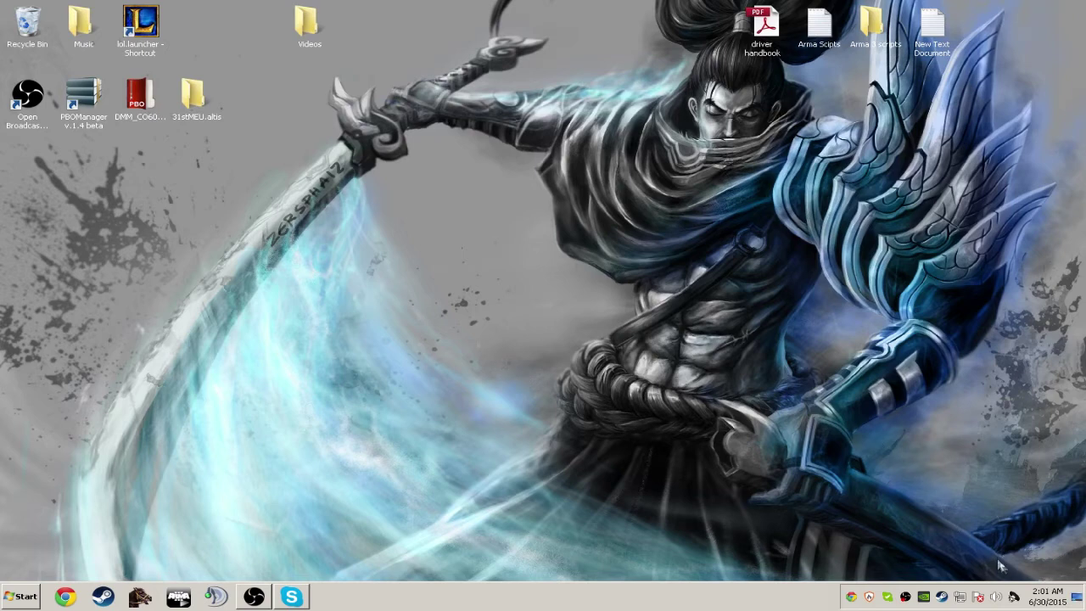
pyautogui.rightClick(1015, 597)
pyautogui.click(966, 386)
pyautogui.rightClick(1015, 598)
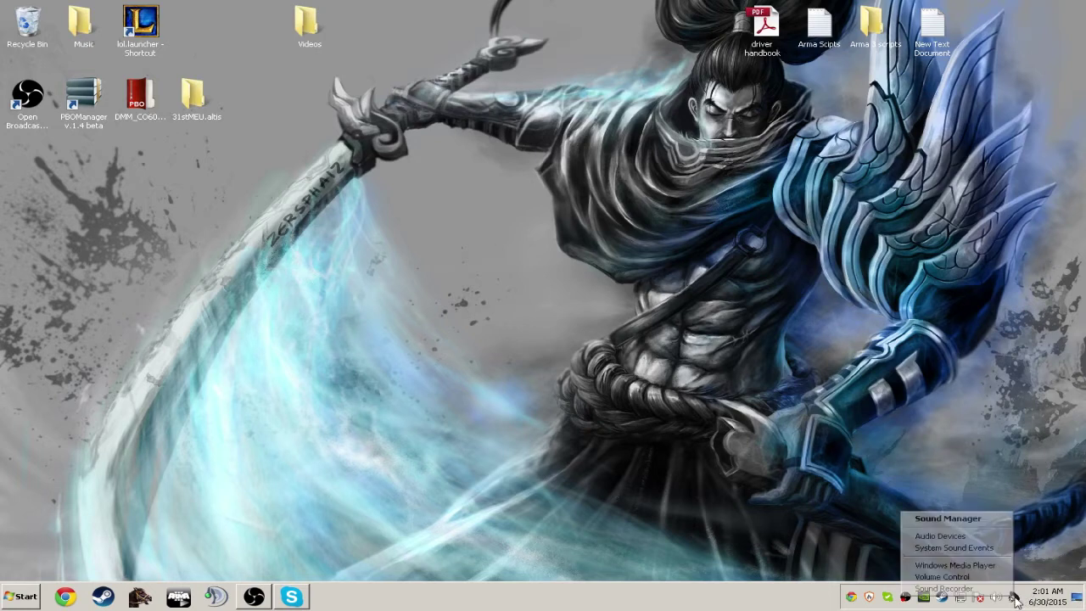
pyautogui.click(956, 529)
# In Microphone Effects, try preset A, then confirm preset B with Noise Suppression on
pyautogui.click(295, 149)
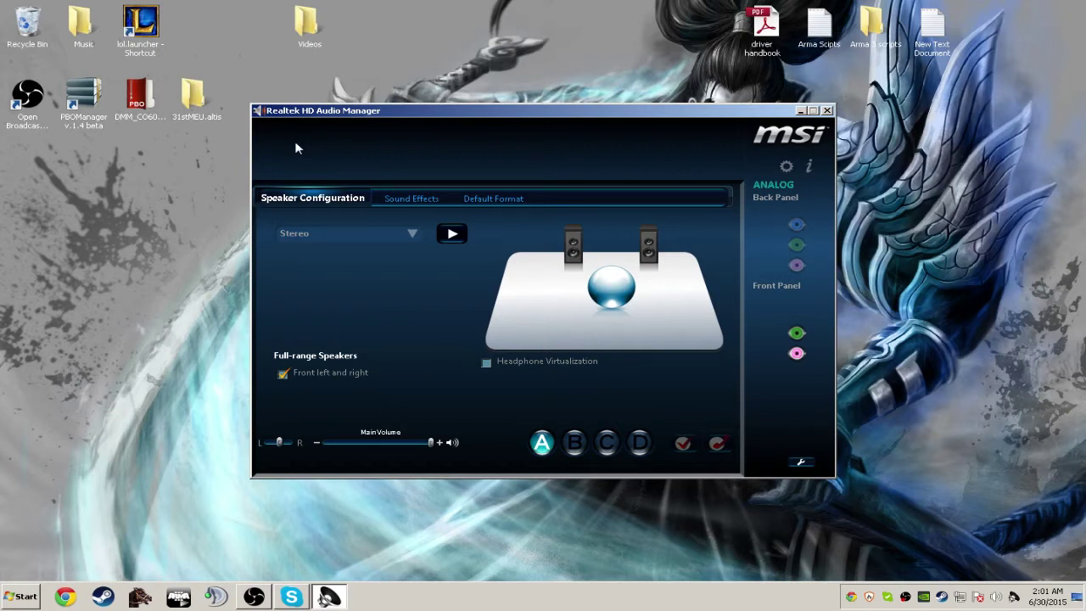
pyautogui.click(395, 160)
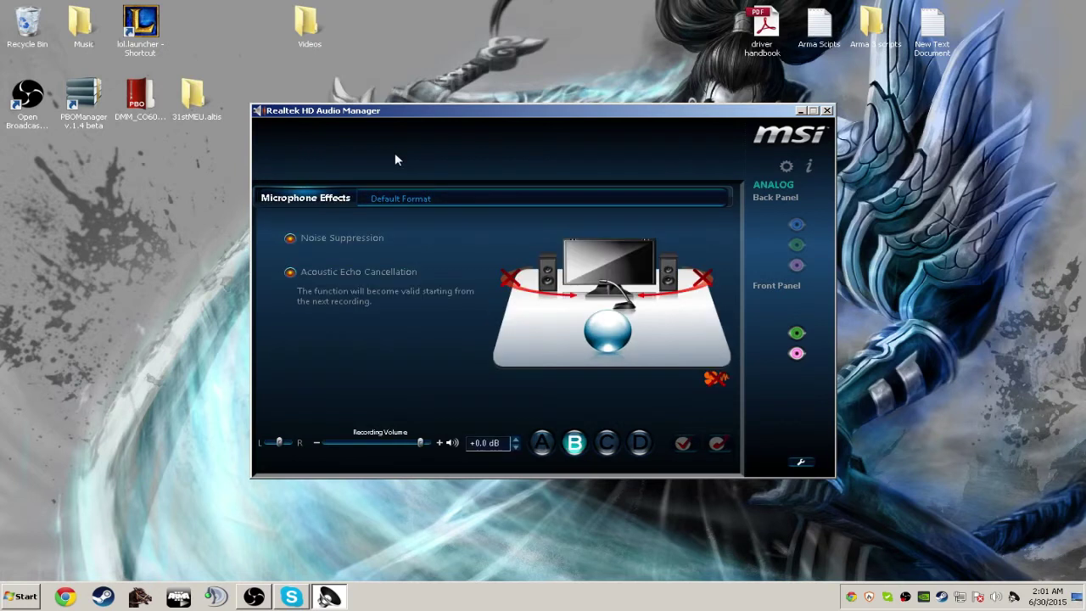
pyautogui.click(542, 444)
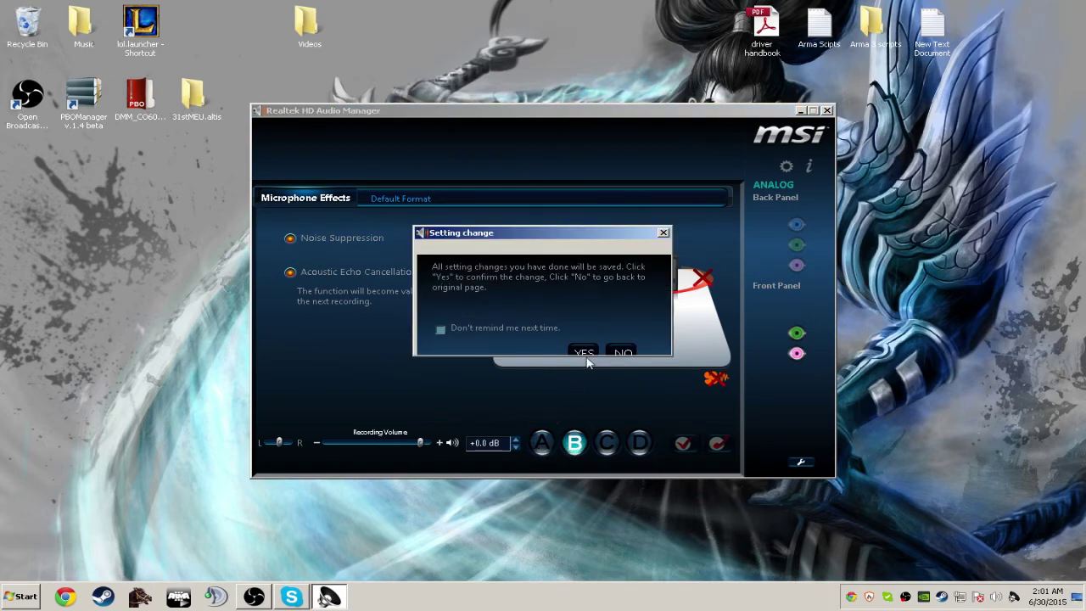
pyautogui.click(586, 350)
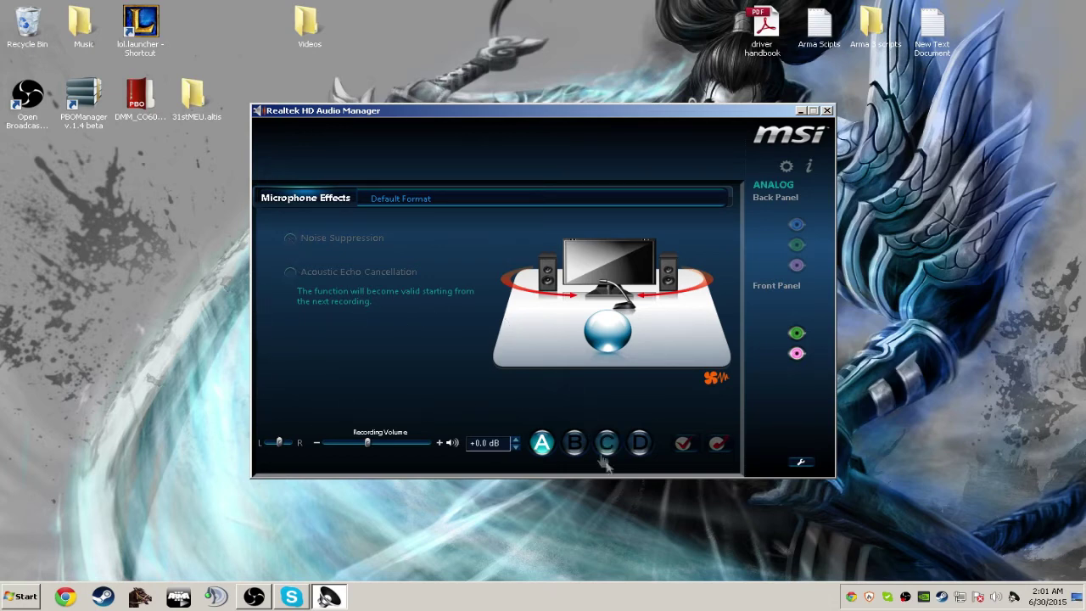
pyautogui.click(574, 443)
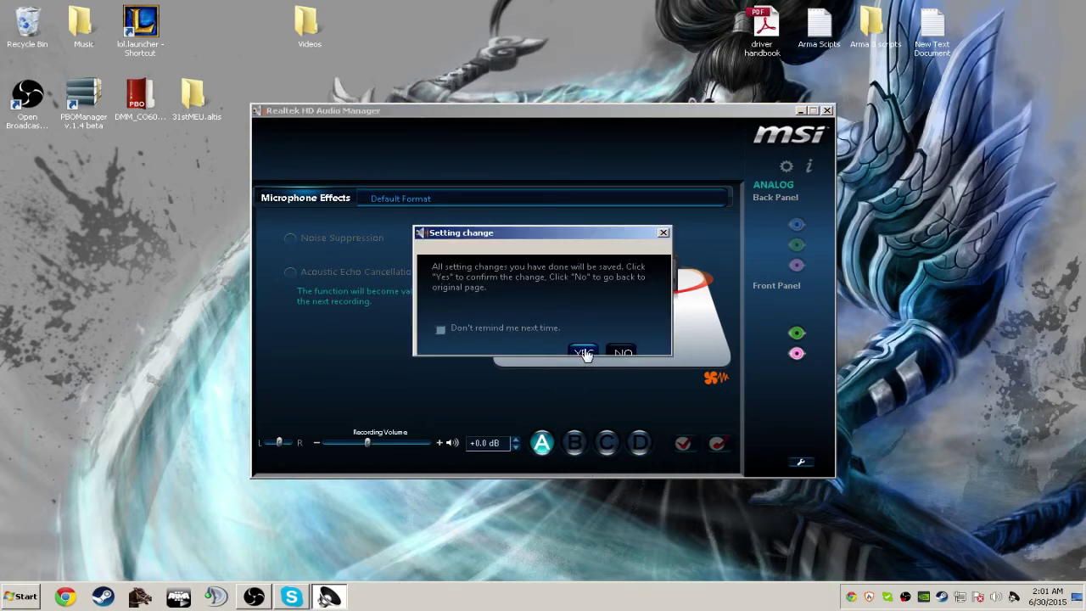
pyautogui.click(583, 355)
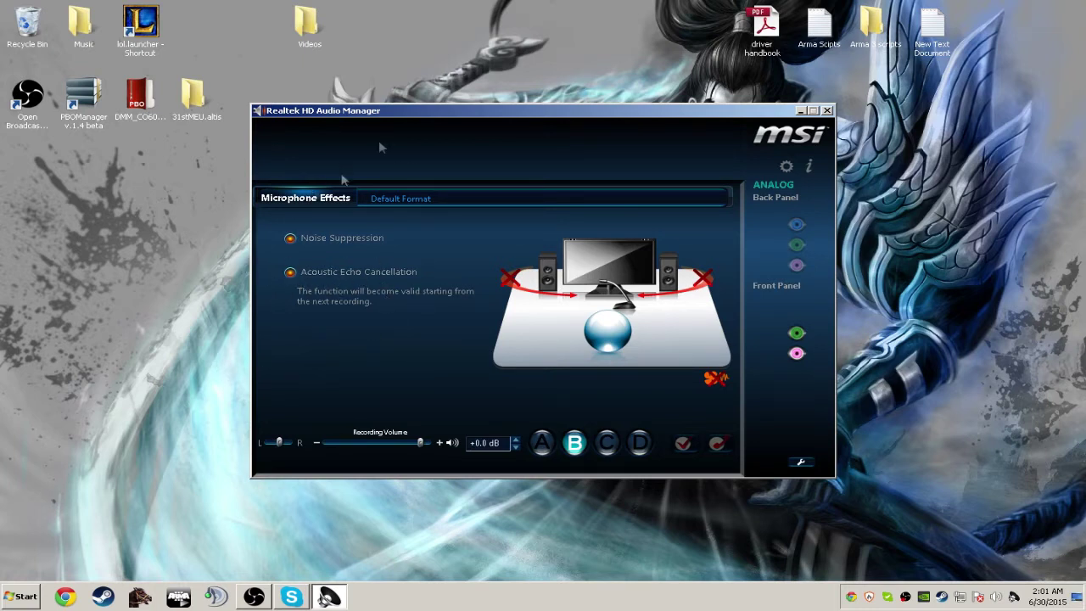
# Move the window up and leave the recording volume at +0.0 dB after trying +10.0 dB
pyautogui.moveTo(398, 112); pyautogui.dragTo(410, 78)
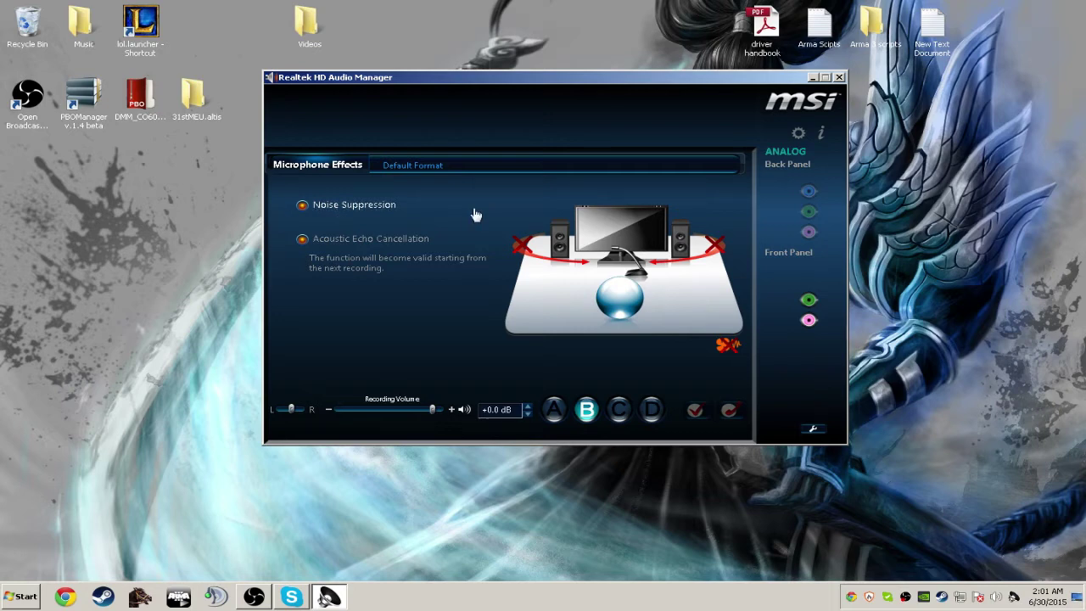
pyautogui.click(527, 406)
pyautogui.click(527, 414)
# Close Realtek HD Audio Manager and dismiss the quick sound settings menu
pyautogui.click(839, 78)
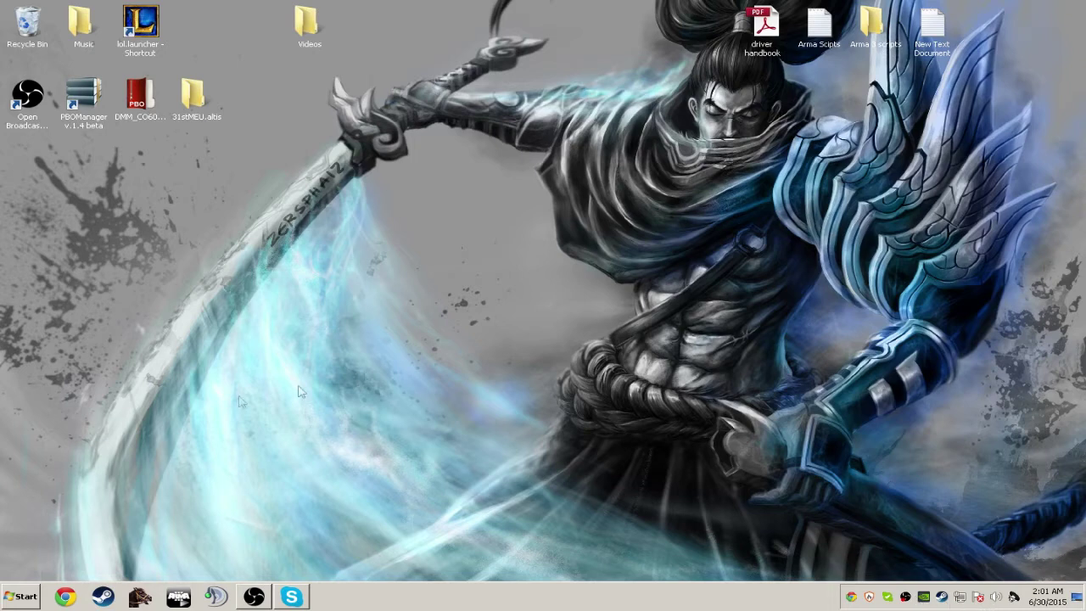
pyautogui.rightClick(997, 597)
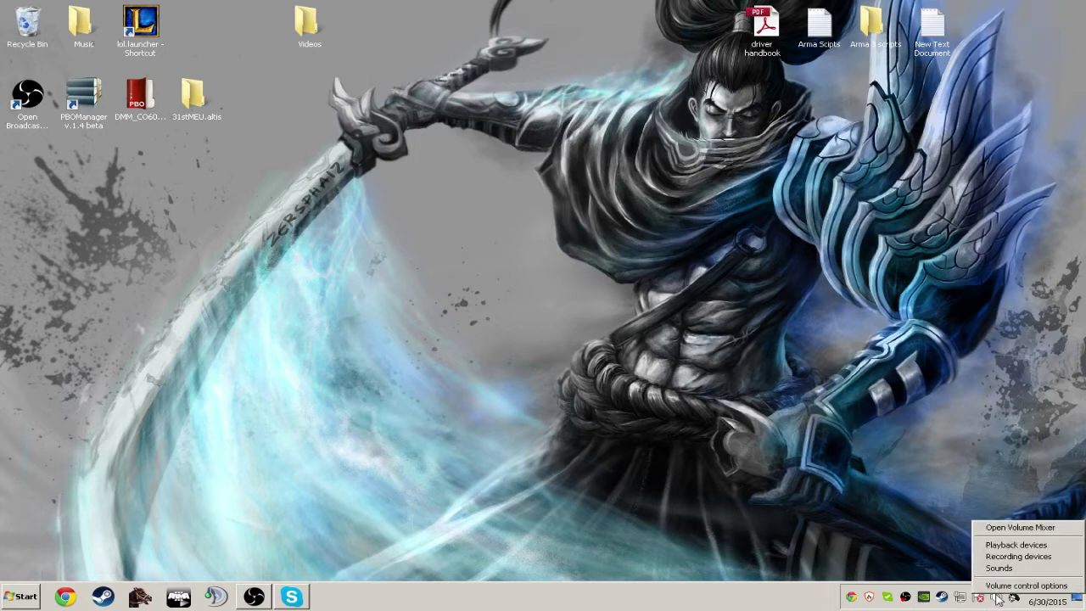
pyautogui.click(556, 379)
# Bring up the Sound Manager tray menu on the desktop
pyautogui.moveTo(311, 134); pyautogui.dragTo(593, 323)
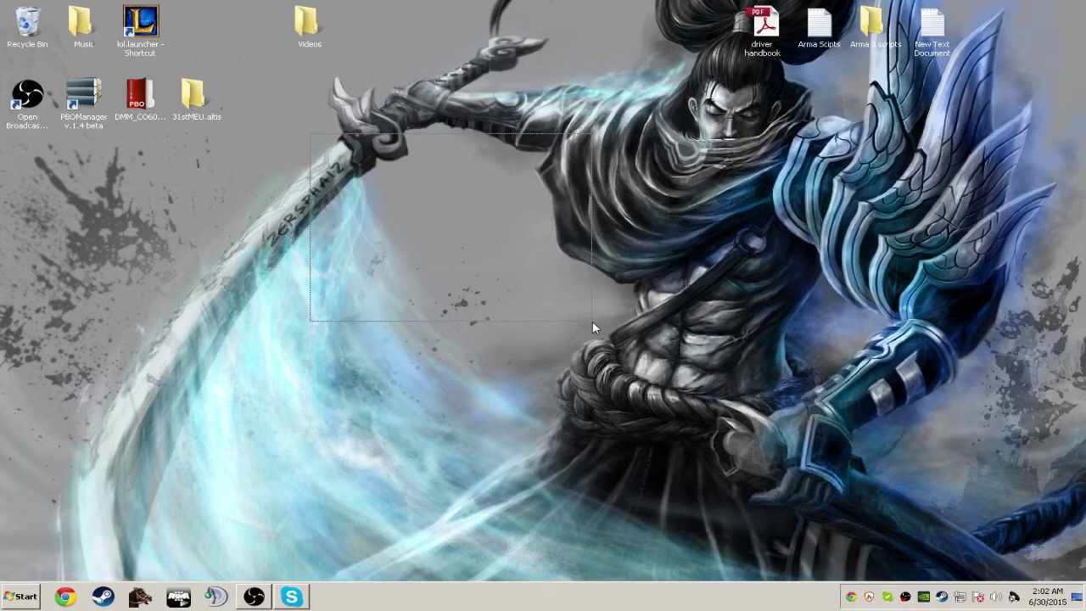
pyautogui.moveTo(592, 321); pyautogui.dragTo(592, 320)
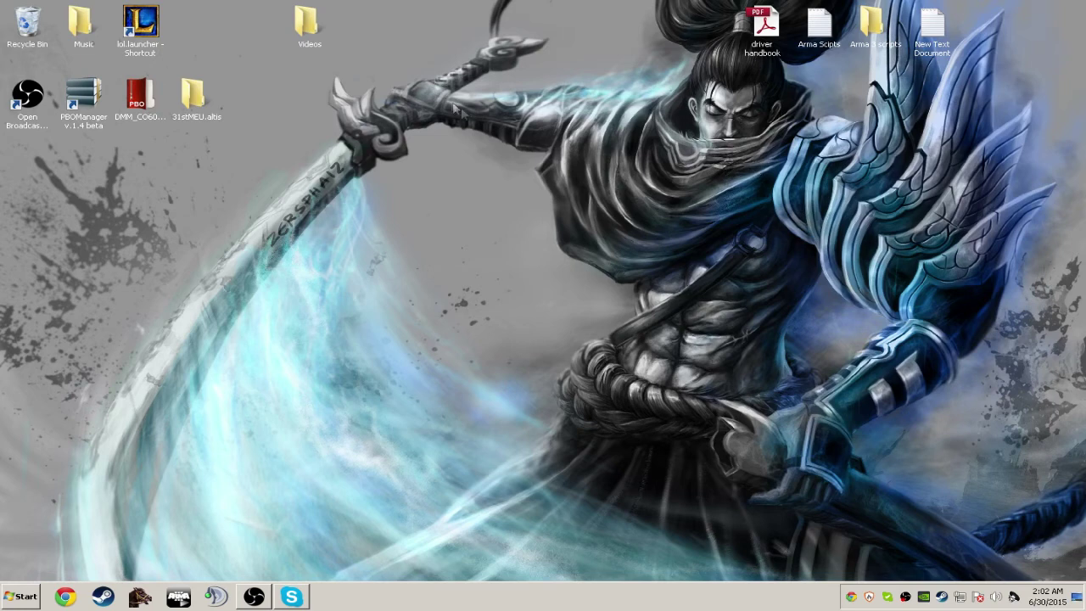
pyautogui.moveTo(446, 98); pyautogui.dragTo(731, 368)
pyautogui.moveTo(235, 62); pyautogui.dragTo(943, 506)
pyautogui.rightClick(1015, 598)
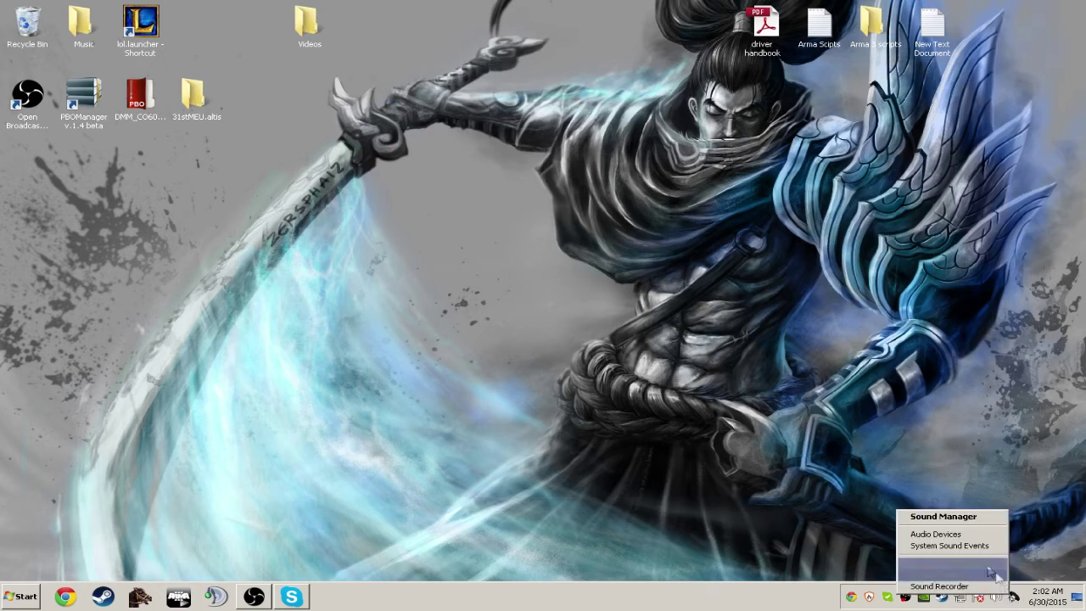
# Open the Sound window on Playback devices and step through the list back to Speakers
pyautogui.click(916, 441)
pyautogui.rightClick(996, 597)
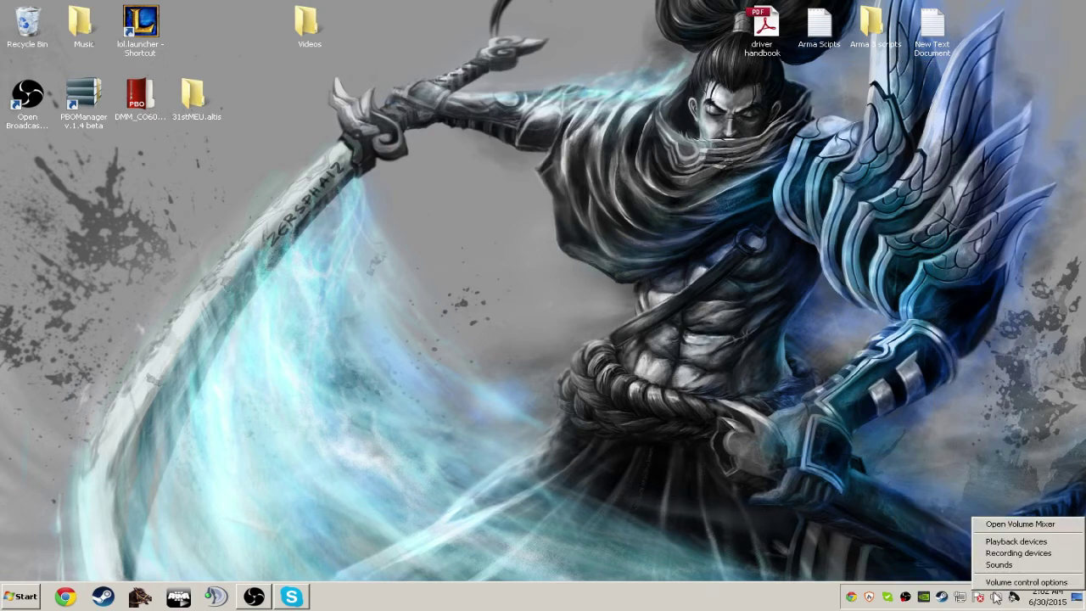
pyautogui.click(1005, 542)
pyautogui.click(202, 223)
pyautogui.press('Down')
pyautogui.press('Up')
pyautogui.press('Up')
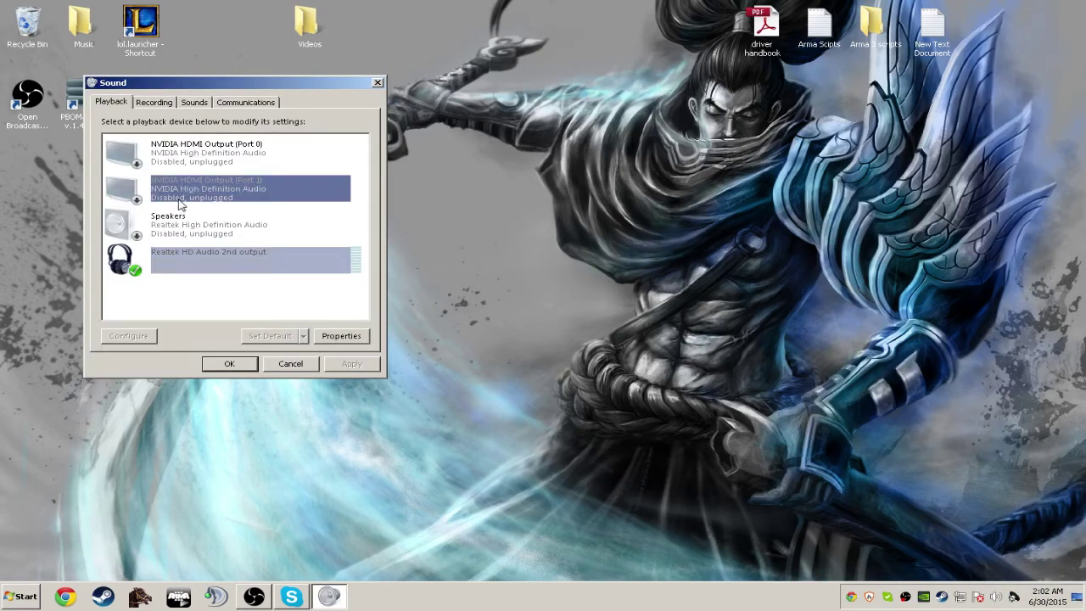
pyautogui.press('Up')
pyautogui.press('Down')
pyautogui.press('Down')
# Browse the recording devices (CD Audio, Stereo Mix, Line In) and the Sounds and Communications pages
pyautogui.click(151, 107)
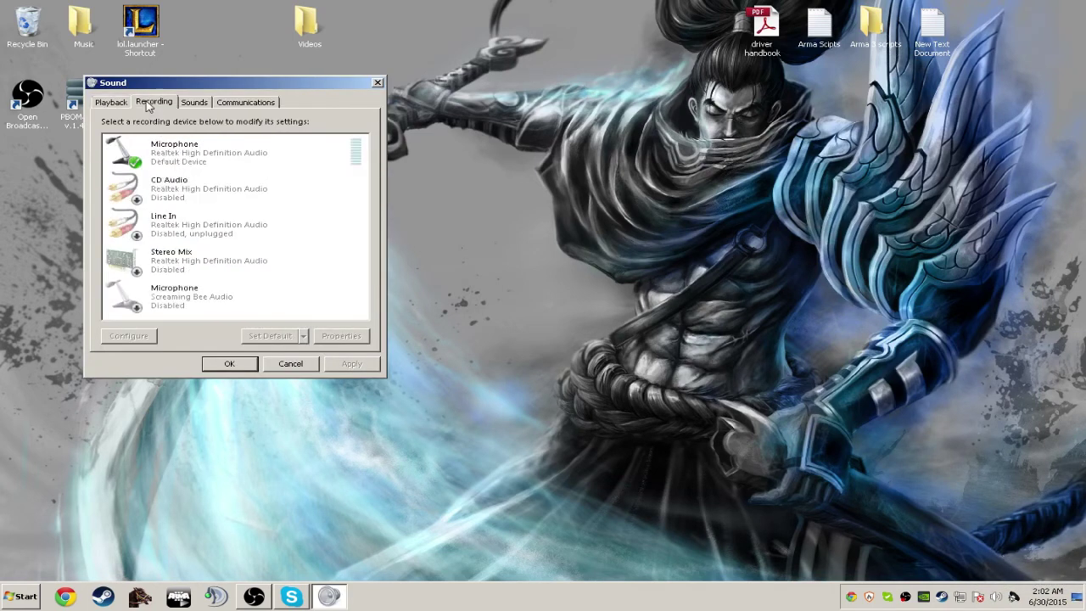
pyautogui.click(163, 182)
pyautogui.click(174, 295)
pyautogui.click(175, 260)
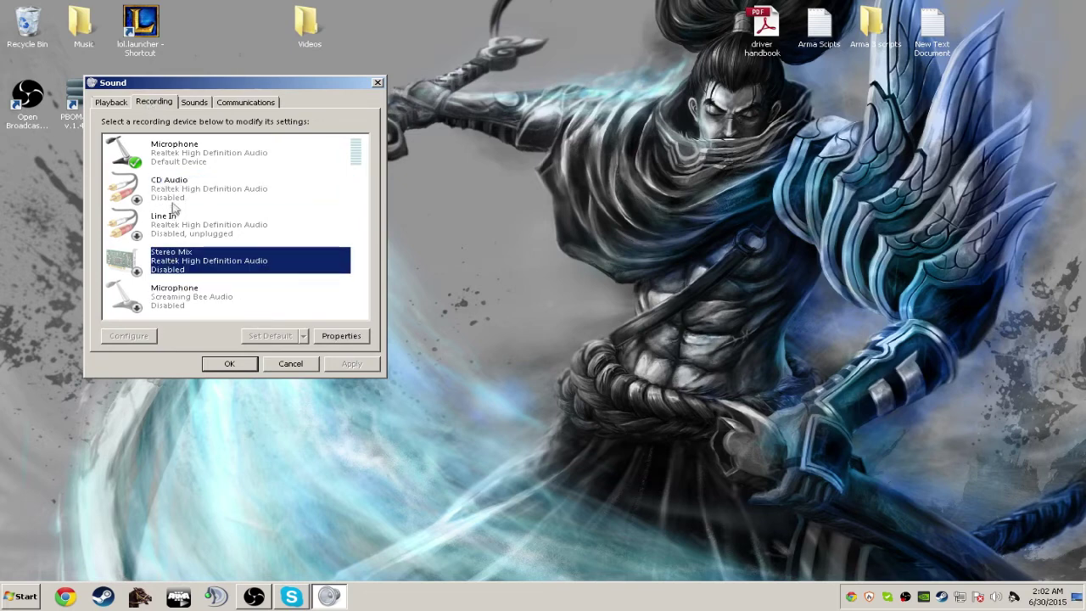
pyautogui.click(175, 202)
pyautogui.click(173, 233)
pyautogui.click(194, 102)
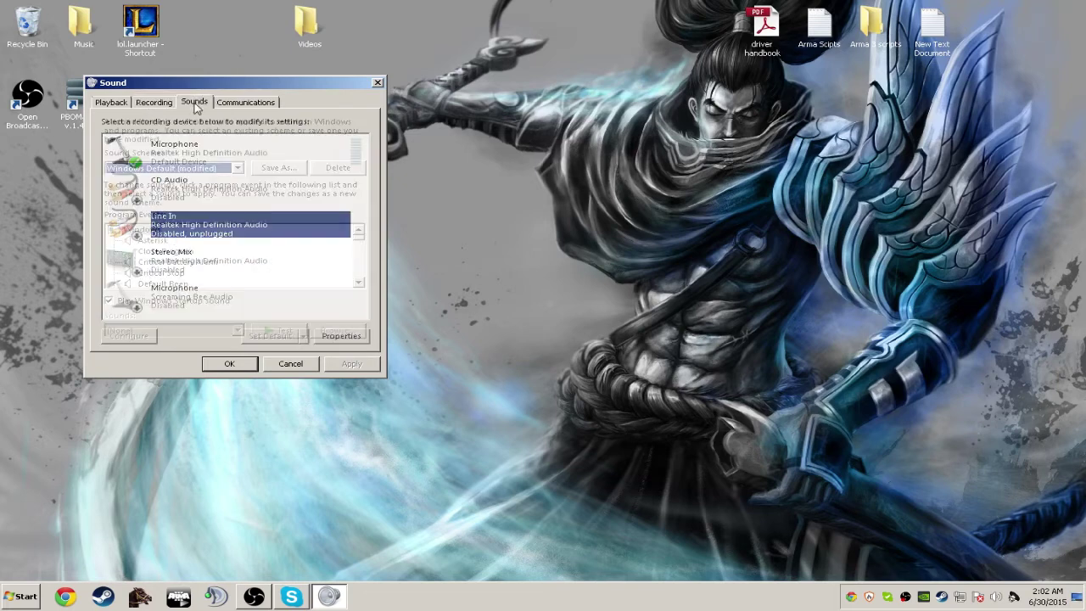
pyautogui.click(248, 102)
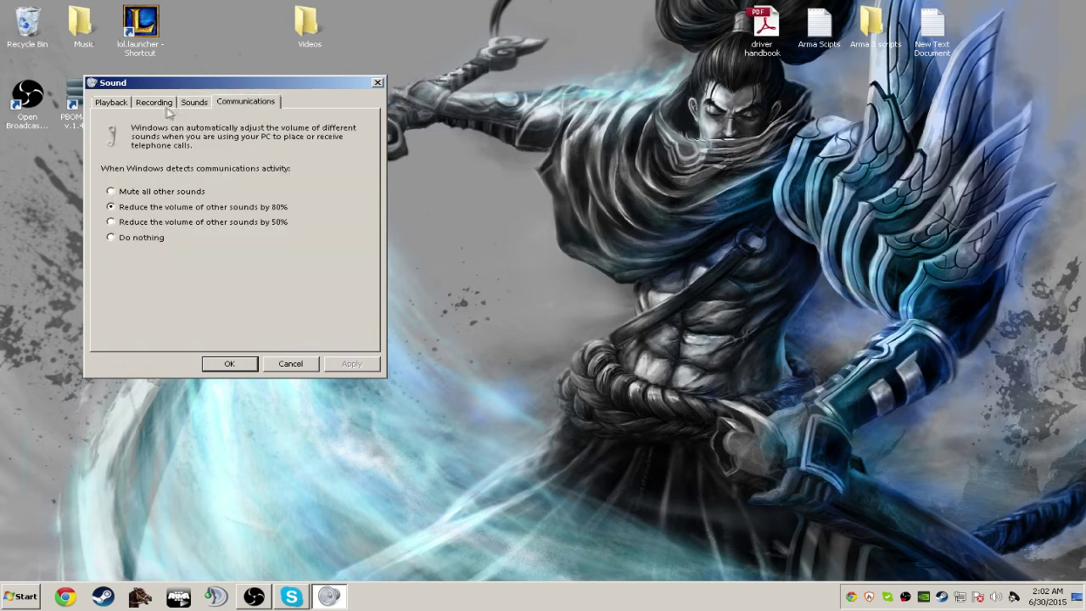
pyautogui.click(163, 105)
pyautogui.click(114, 104)
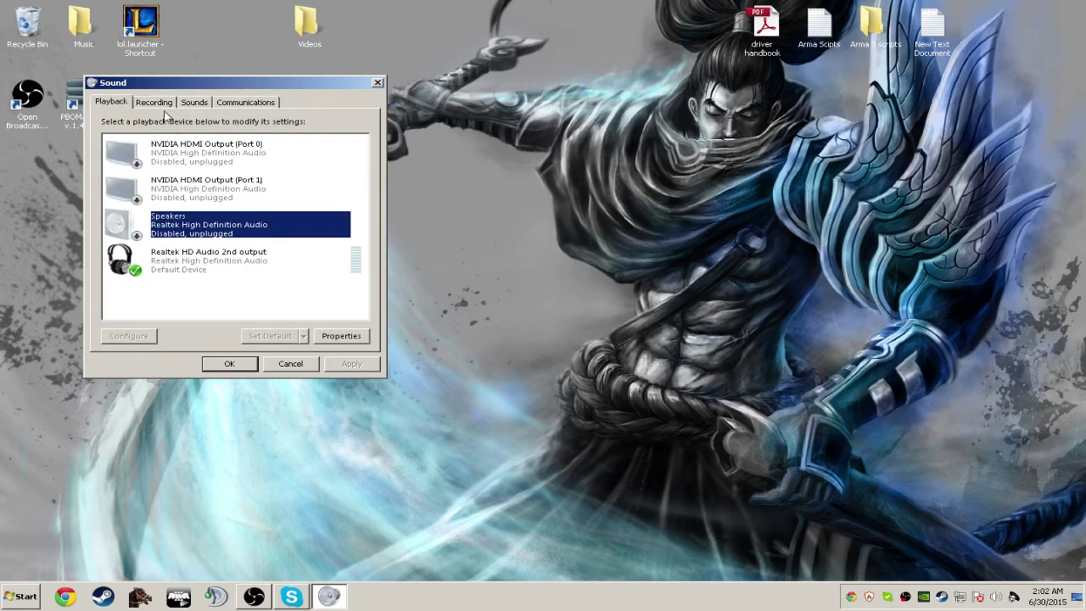
pyautogui.click(158, 104)
pyautogui.click(111, 104)
# Review the Realtek headphone output's properties, then return to the recording devices list
pyautogui.rightClick(176, 258)
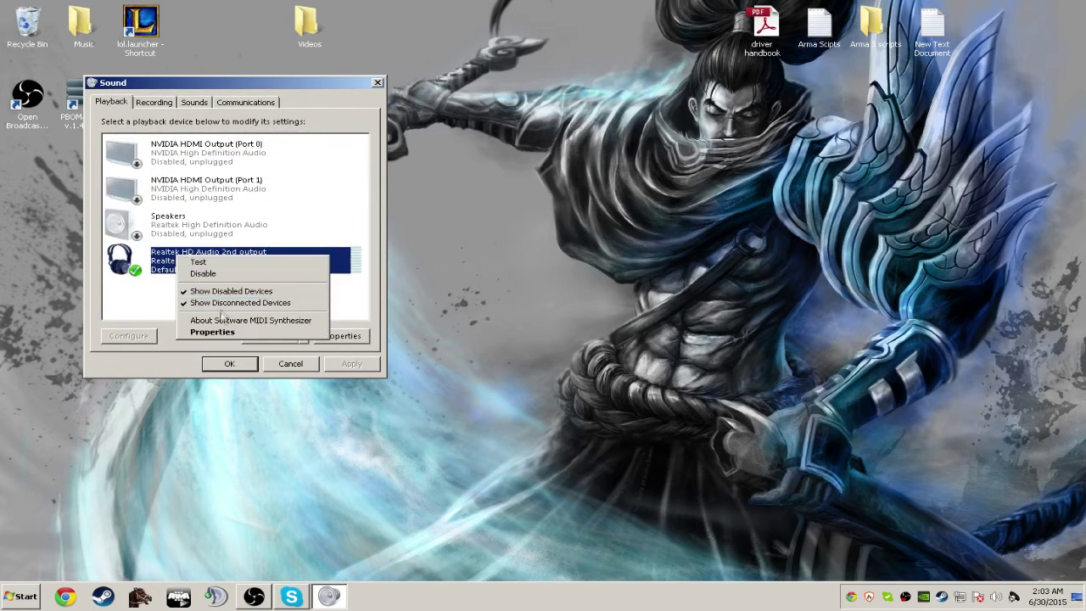
pyautogui.click(222, 333)
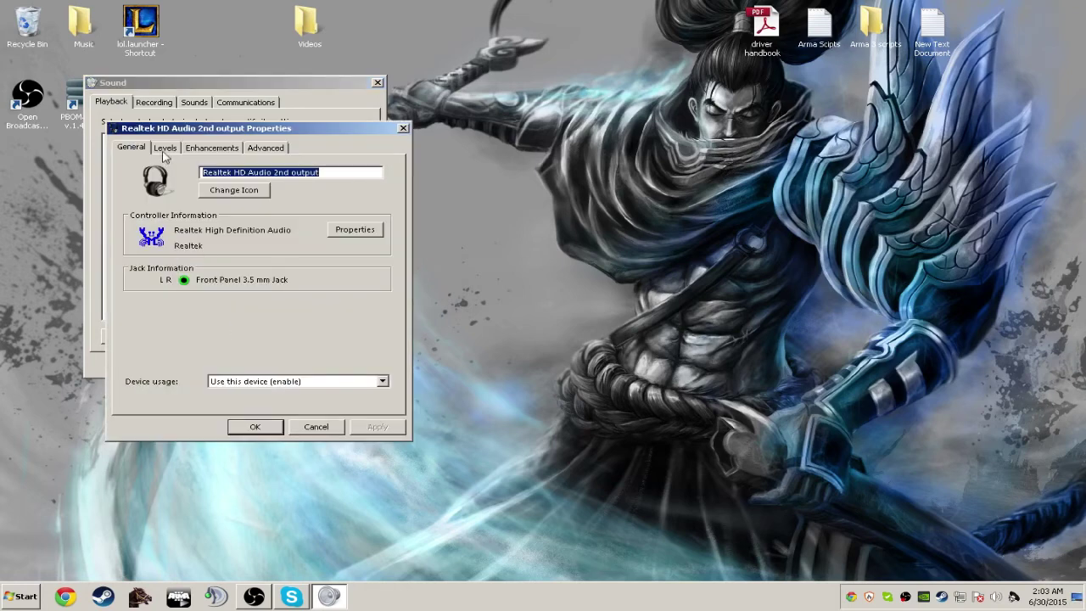
pyautogui.click(166, 150)
pyautogui.click(229, 151)
pyautogui.click(263, 151)
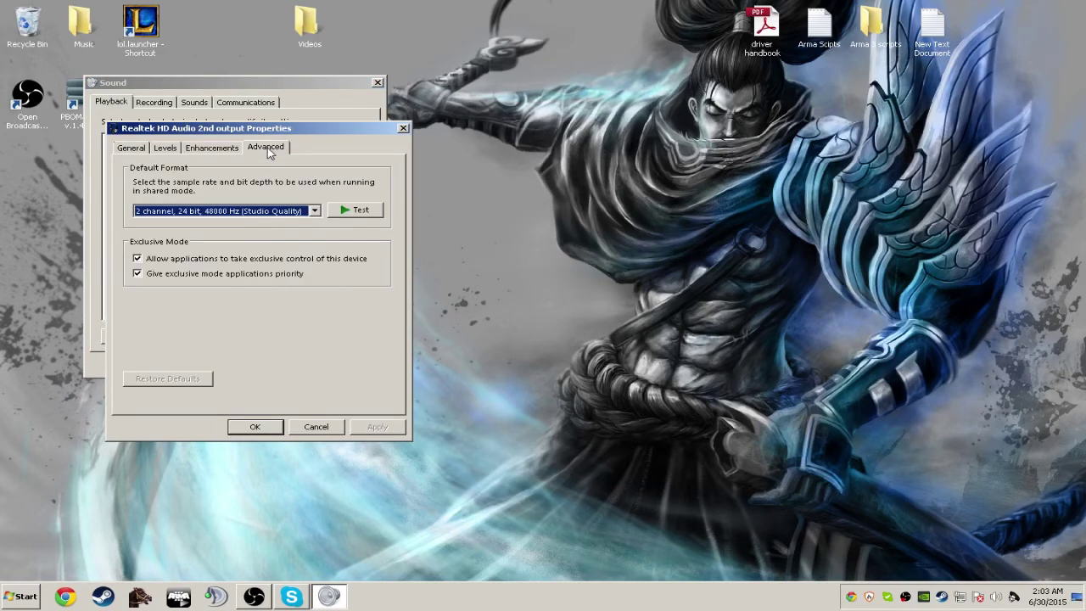
pyautogui.click(134, 148)
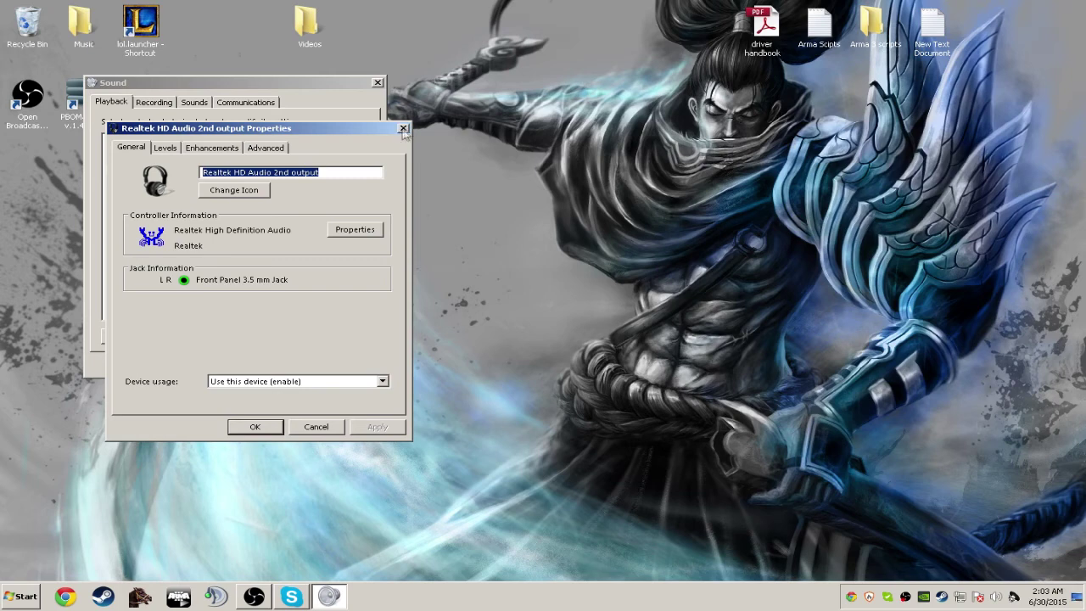
pyautogui.click(403, 128)
pyautogui.click(155, 103)
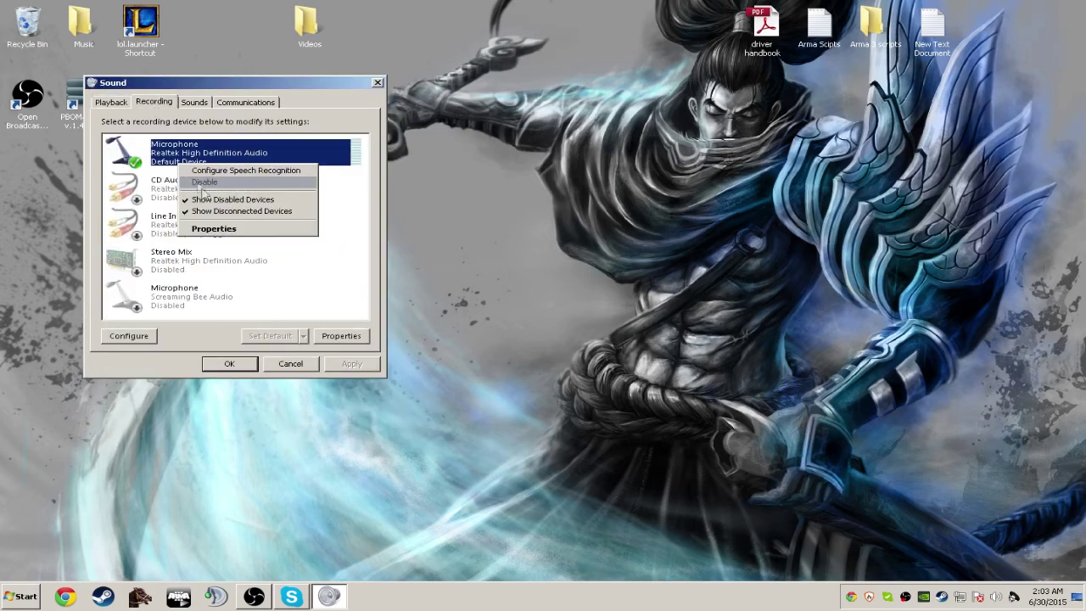
# Open the Realtek microphone's properties and review its Levels and Enhancements
pyautogui.click(214, 229)
pyautogui.click(193, 149)
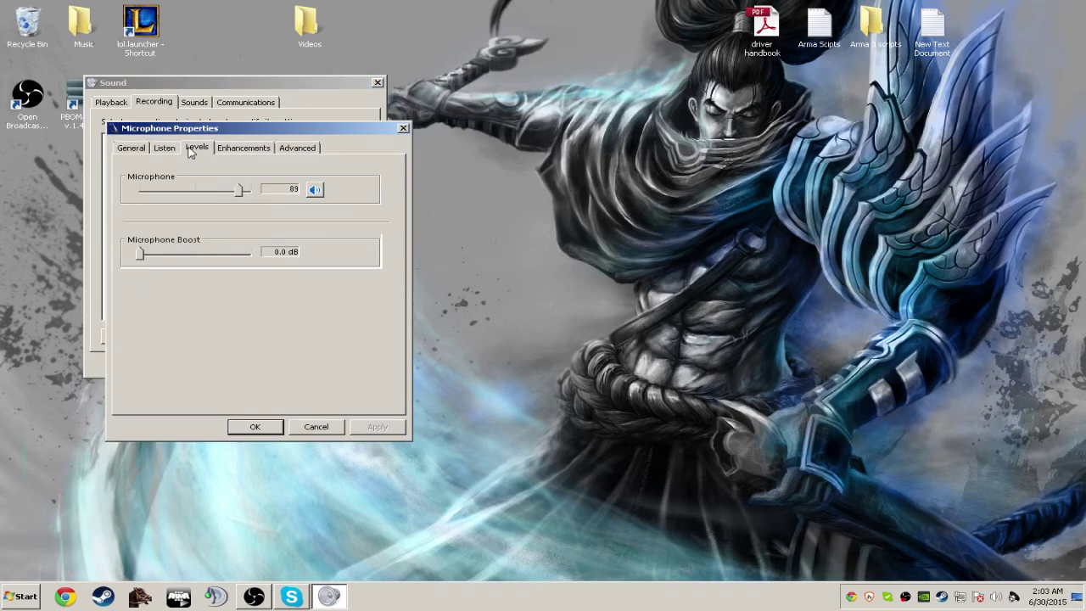
pyautogui.click(243, 152)
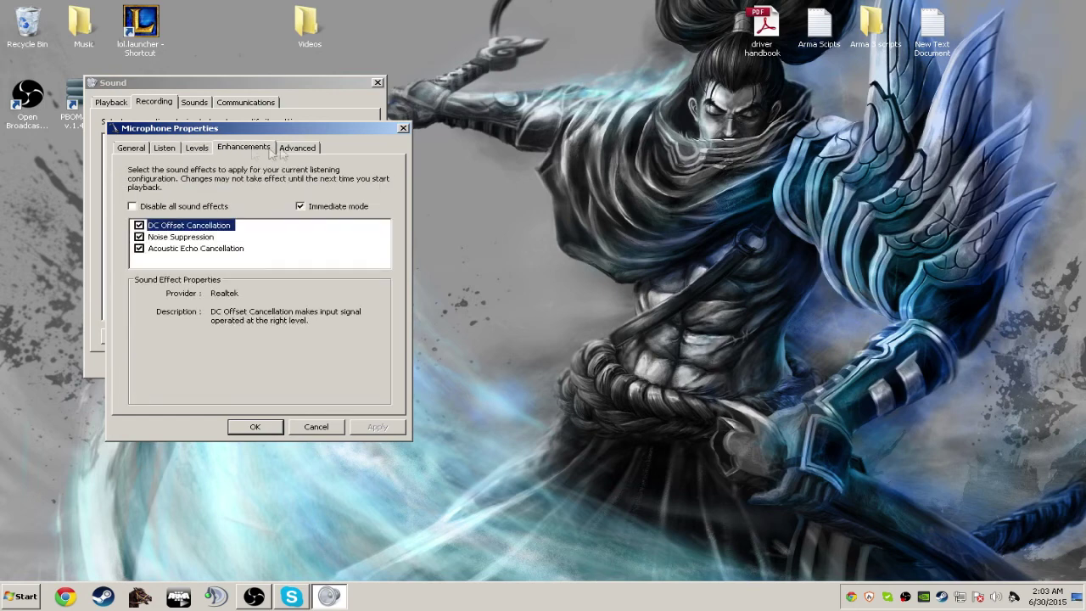
pyautogui.click(295, 151)
# Set the default format to 2 channel, 16 bit, 192000 Hz (Studio Quality), apply and confirm
pyautogui.click(234, 210)
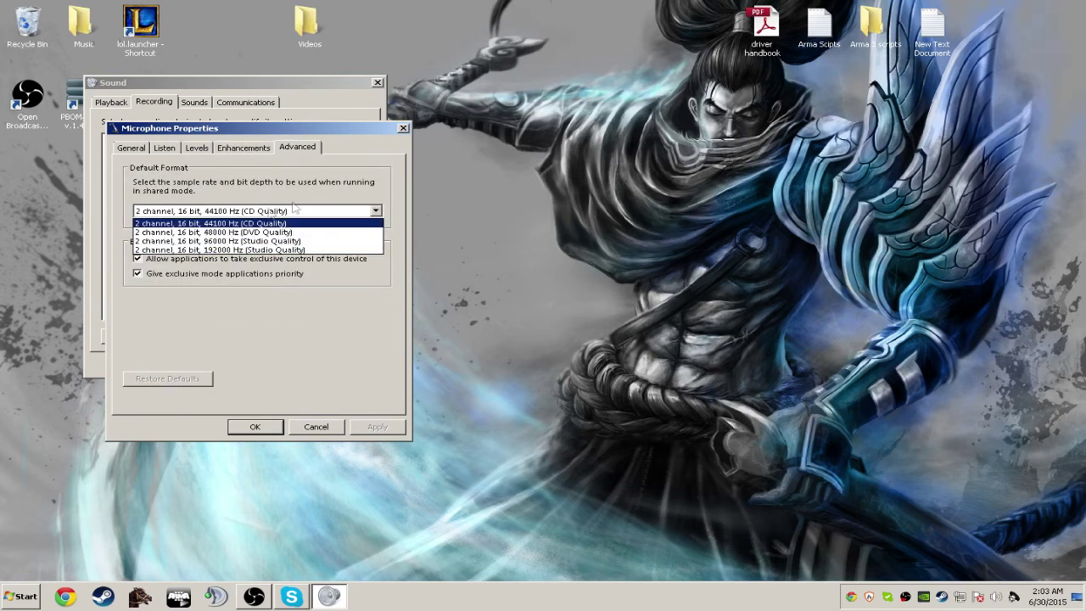
pyautogui.click(229, 250)
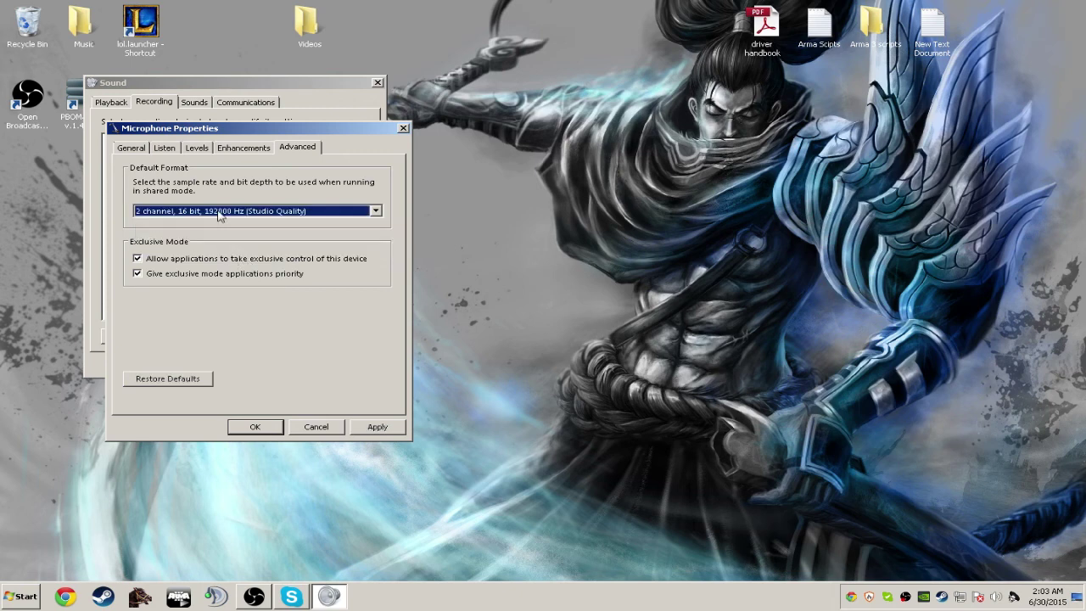
pyautogui.click(380, 428)
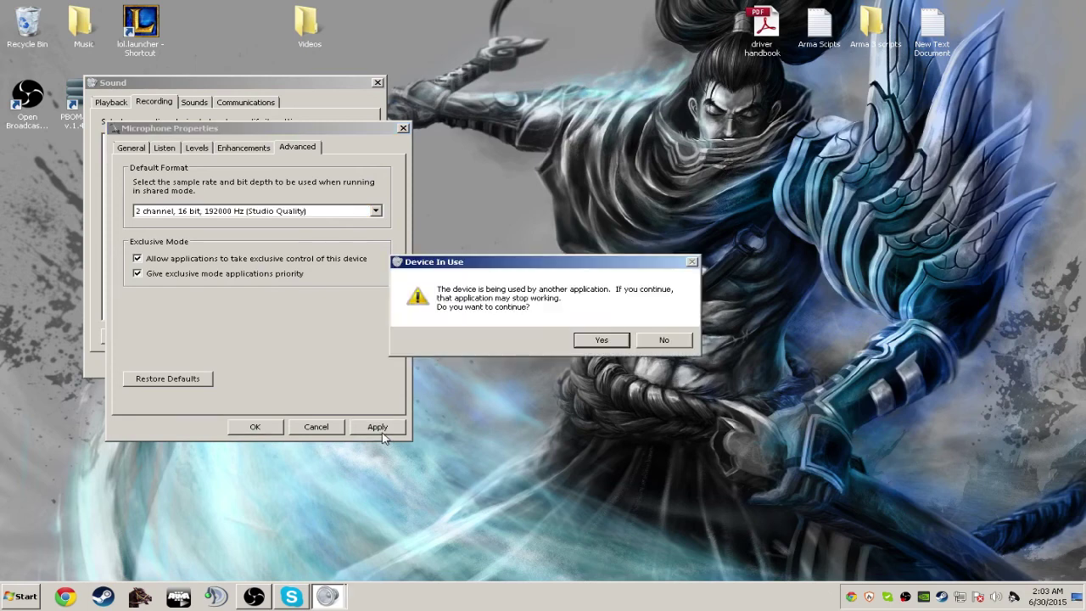
pyautogui.moveTo(469, 263); pyautogui.dragTo(467, 249)
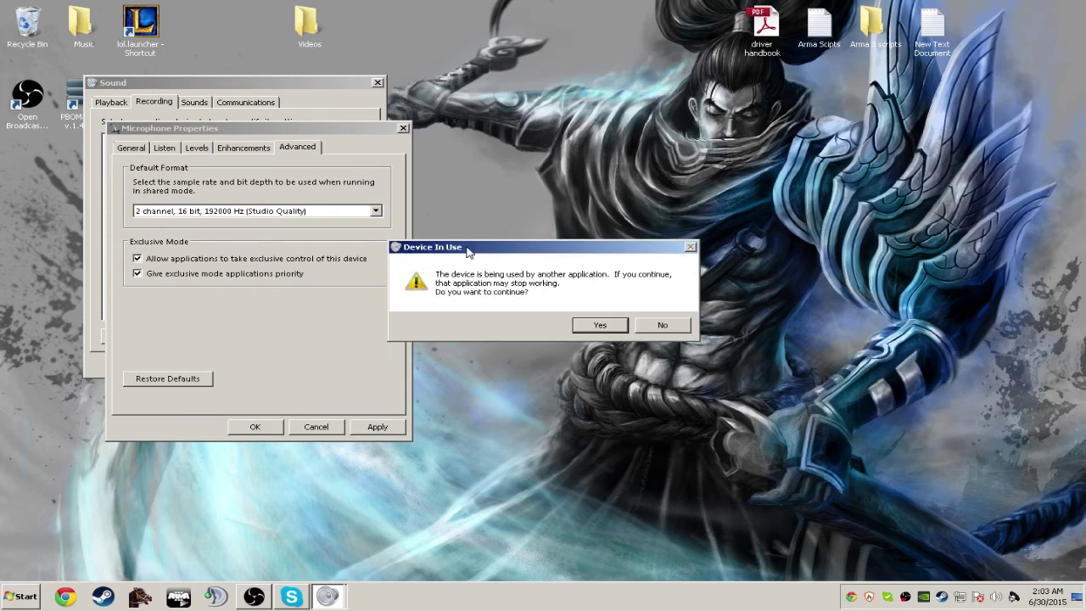
pyautogui.click(657, 327)
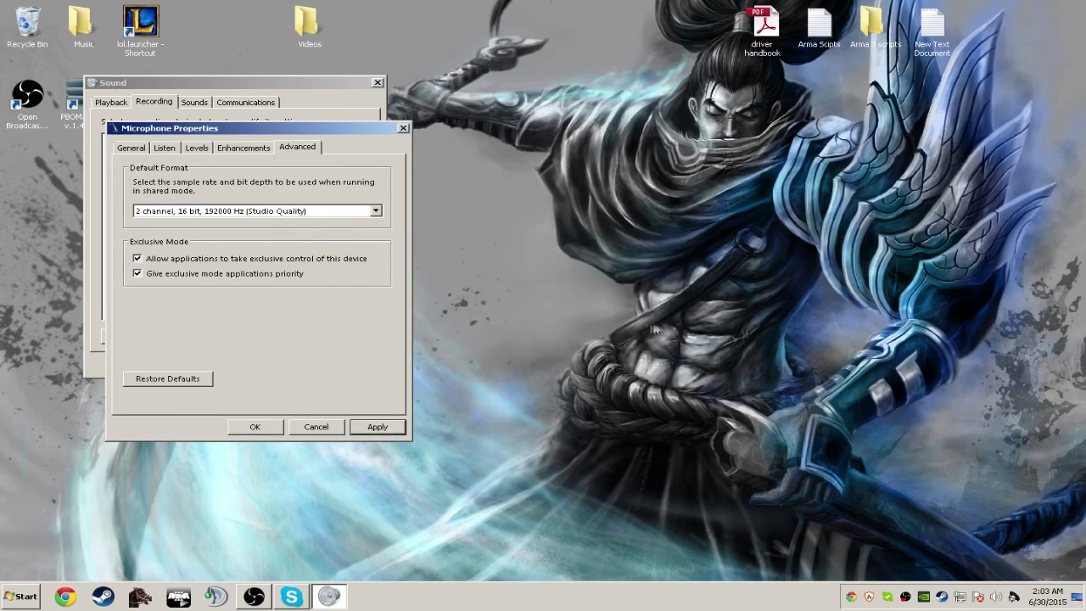
pyautogui.click(403, 128)
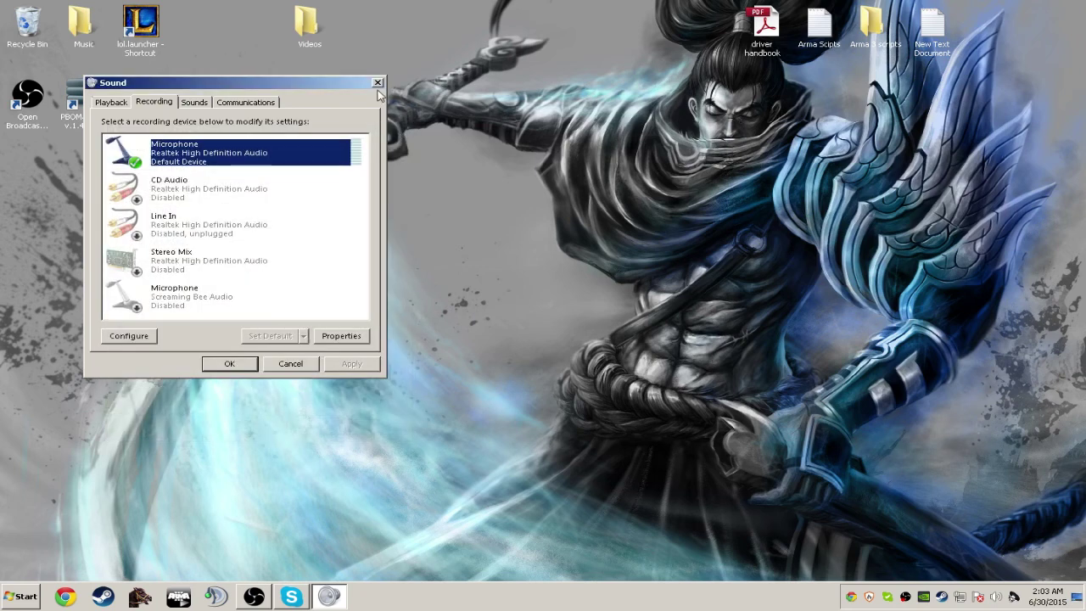
# Close the Sound window, leaving the 192000 Hz microphone format in force on an empty desktop
pyautogui.click(378, 83)
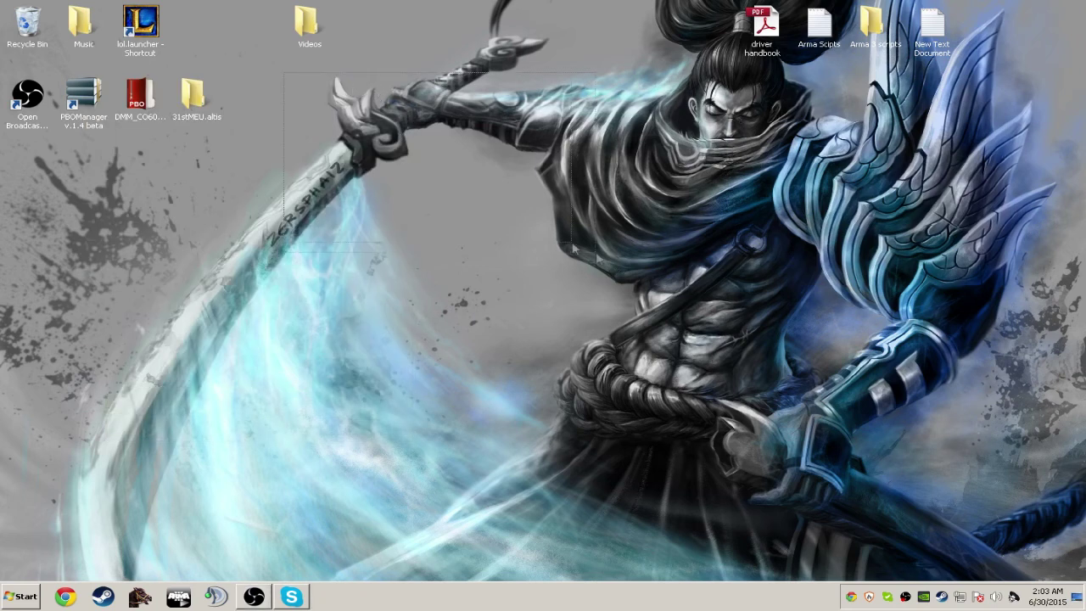
pyautogui.moveTo(285, 256); pyautogui.dragTo(360, 406)
pyautogui.moveTo(377, 120); pyautogui.dragTo(772, 412)
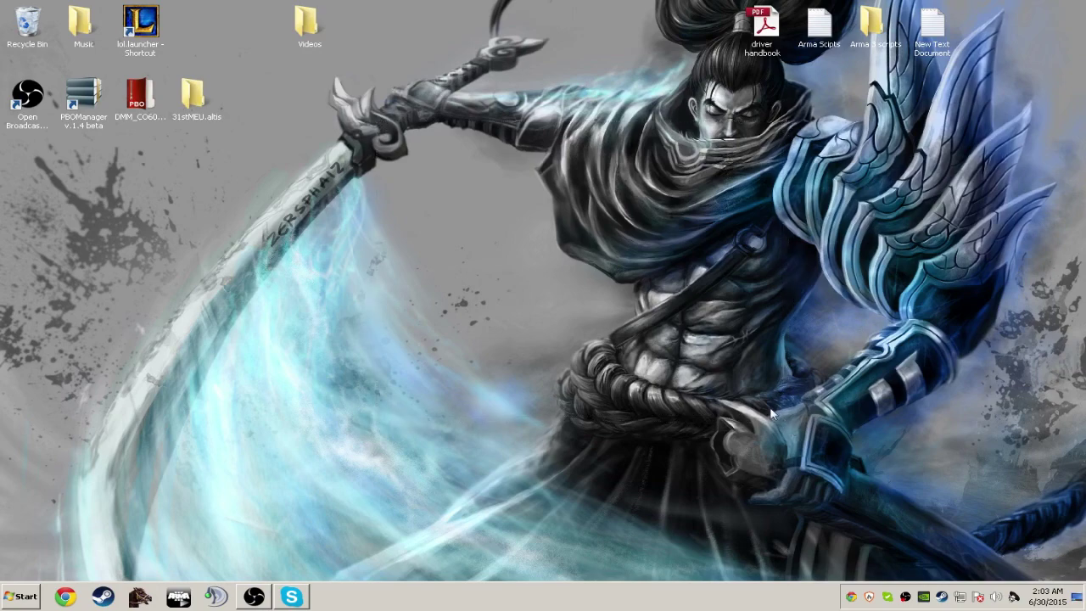